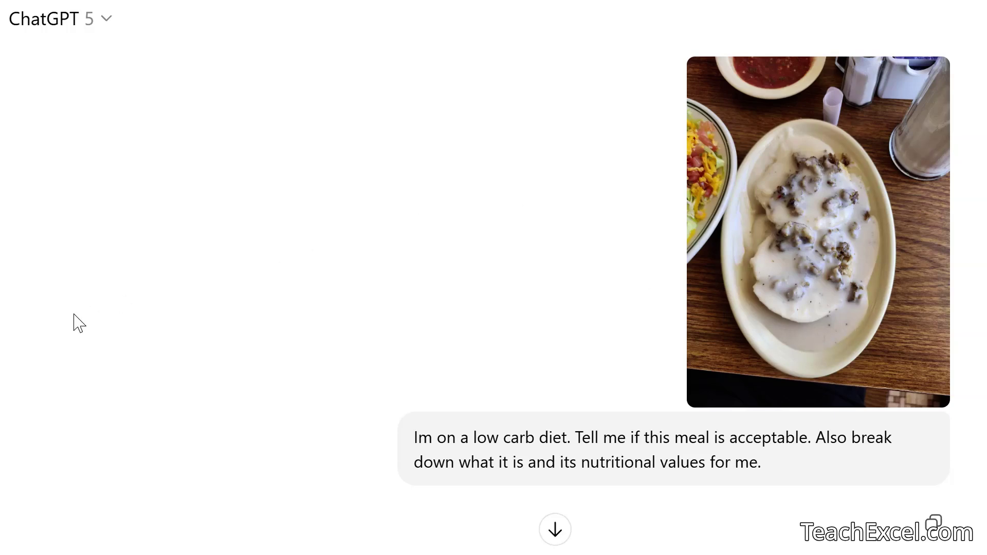
Step: Scroll through the plate breakdown to the 700–900 calorie estimate and the not-low-carb verdict
scroll(78, 323, down, 7)
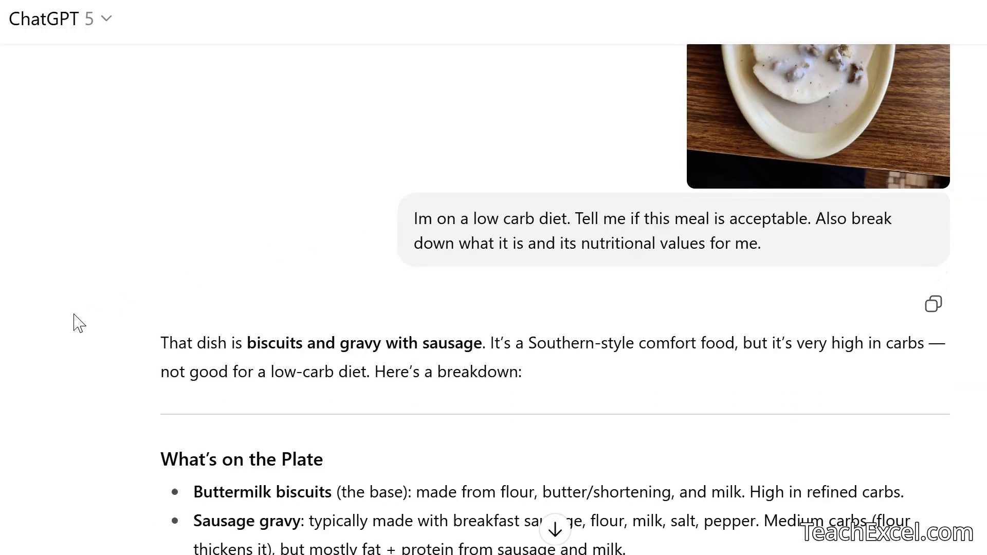
scroll(79, 323, down, 2)
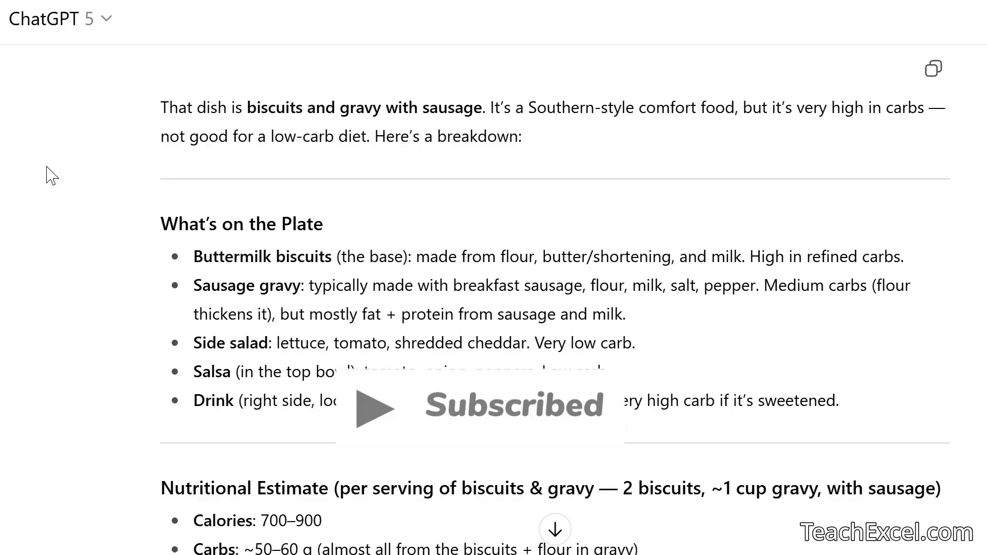
scroll(52, 176, down, 2)
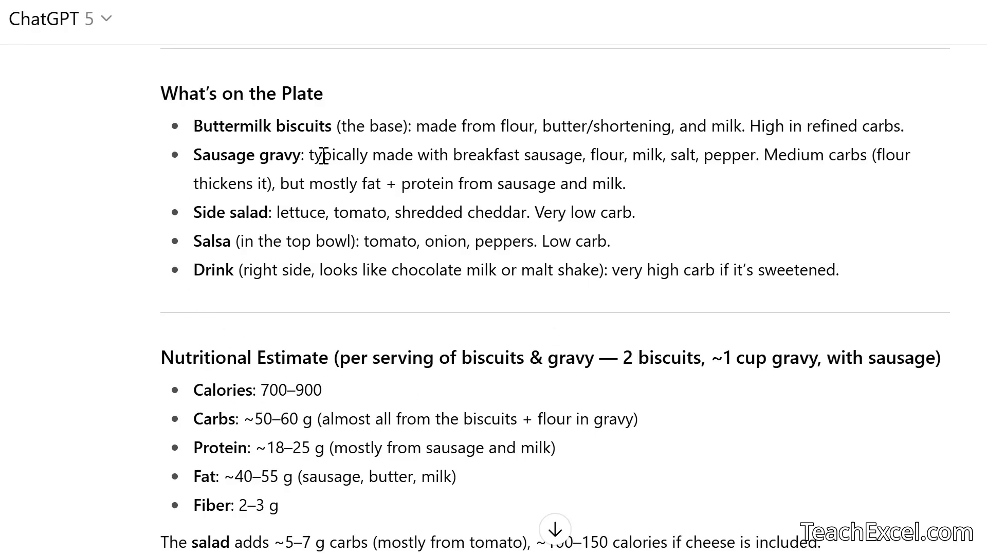
scroll(137, 236, down, 4)
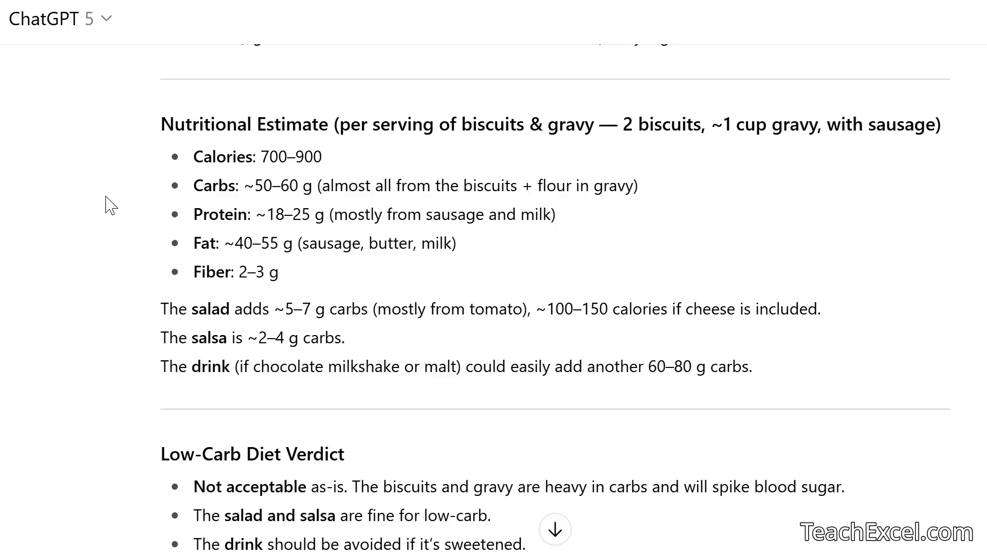
Step: Read the low-carb swap suggestions at the reply's end, then scroll back up the chat
scroll(106, 198, down, 5)
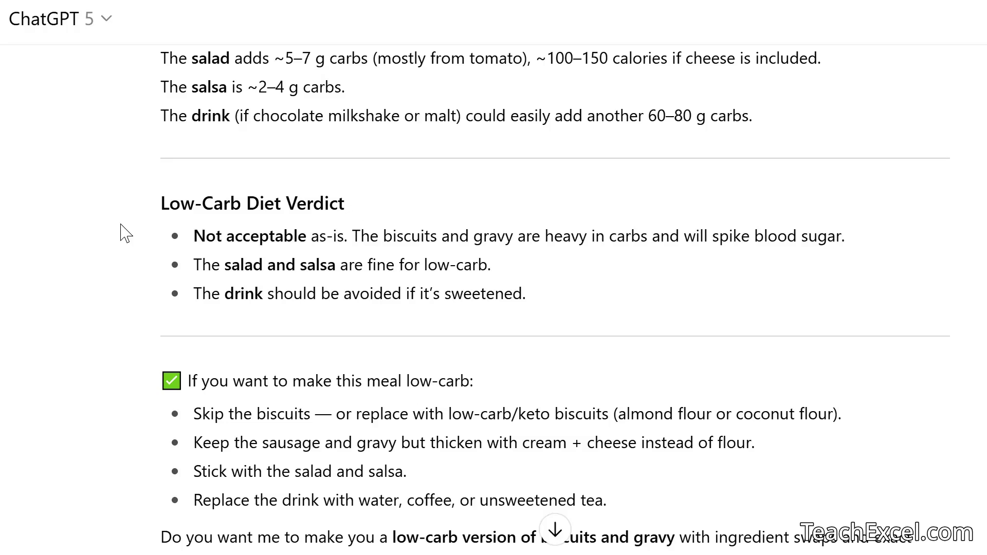
scroll(123, 231, down, 3)
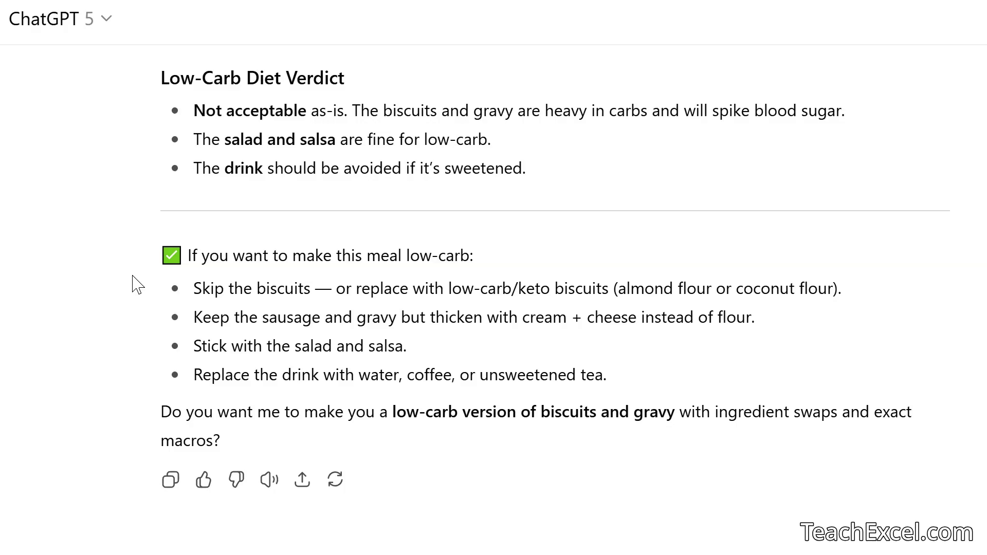
scroll(137, 285, up, 10)
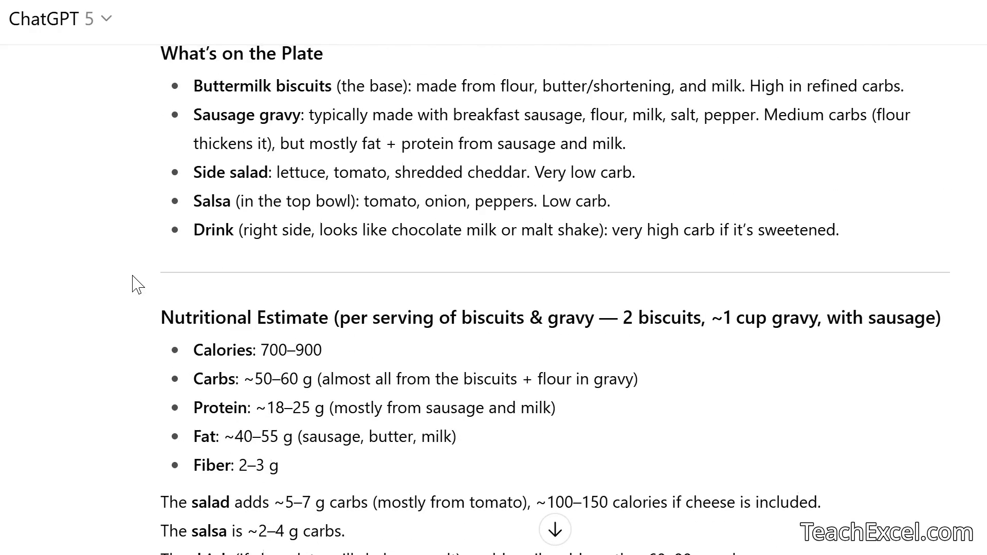
scroll(137, 285, up, 12)
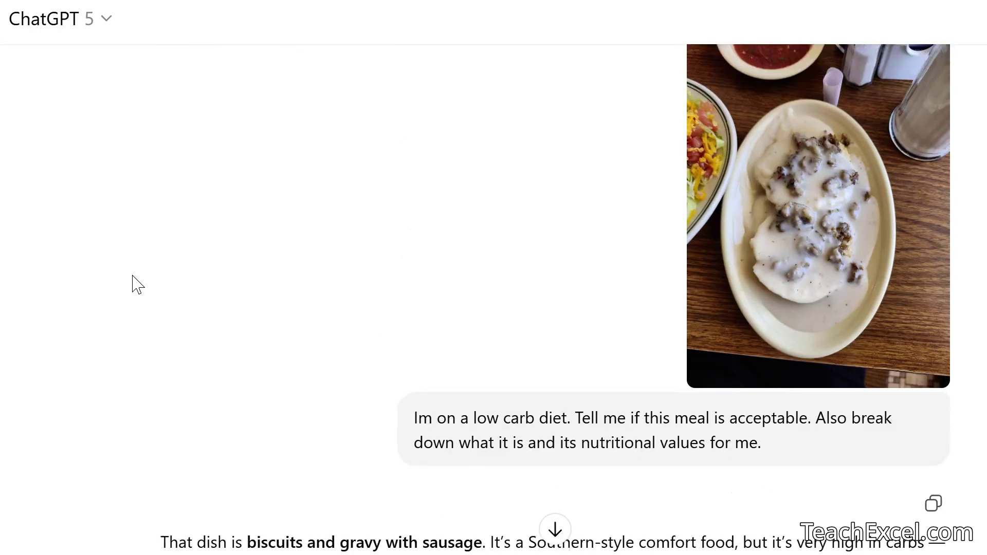
scroll(137, 285, up, 1)
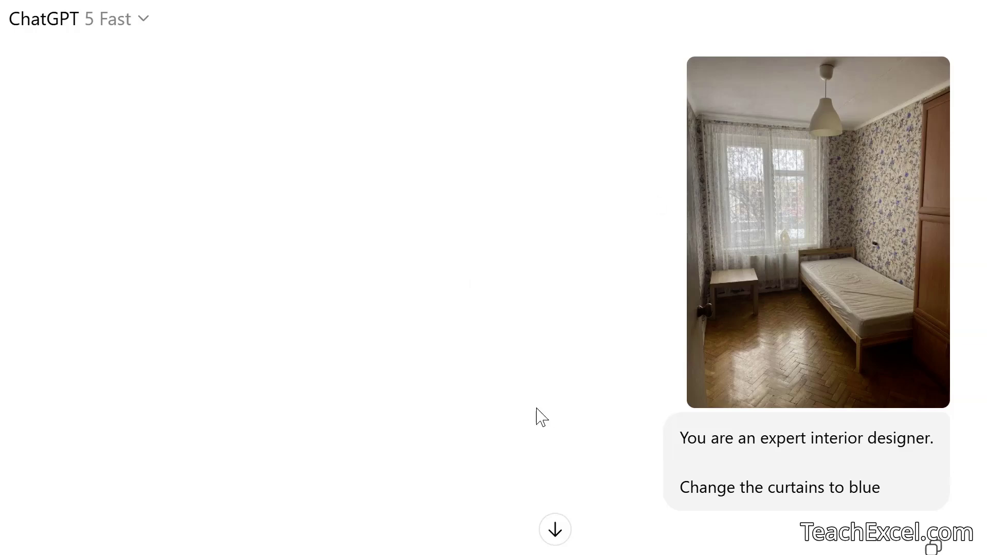
Step: Scroll past the blue-curtain and cozy-bed edits to the desk, chair and night-light redesign image
scroll(538, 417, down, 10)
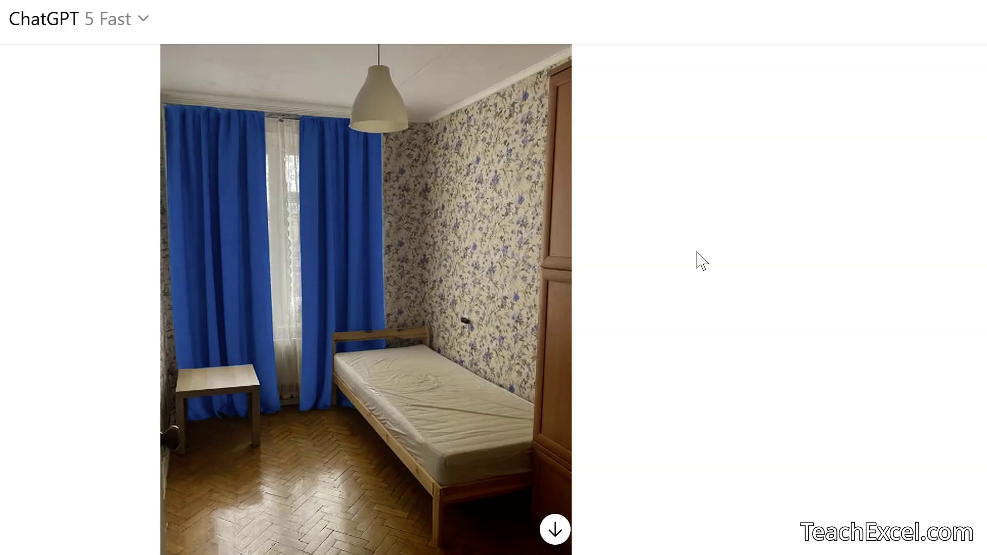
scroll(702, 261, down, 8)
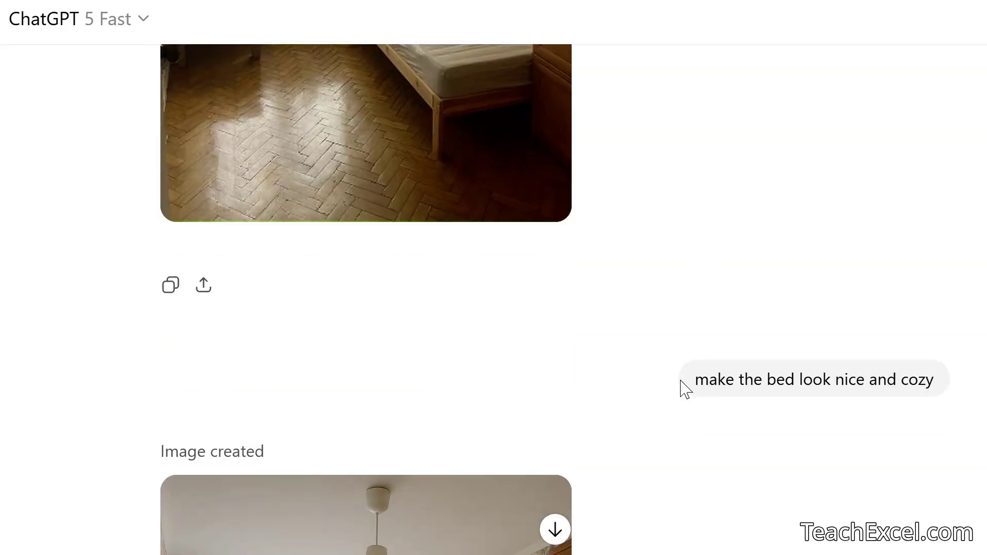
mouse_move(818, 377)
scroll(611, 417, down, 8)
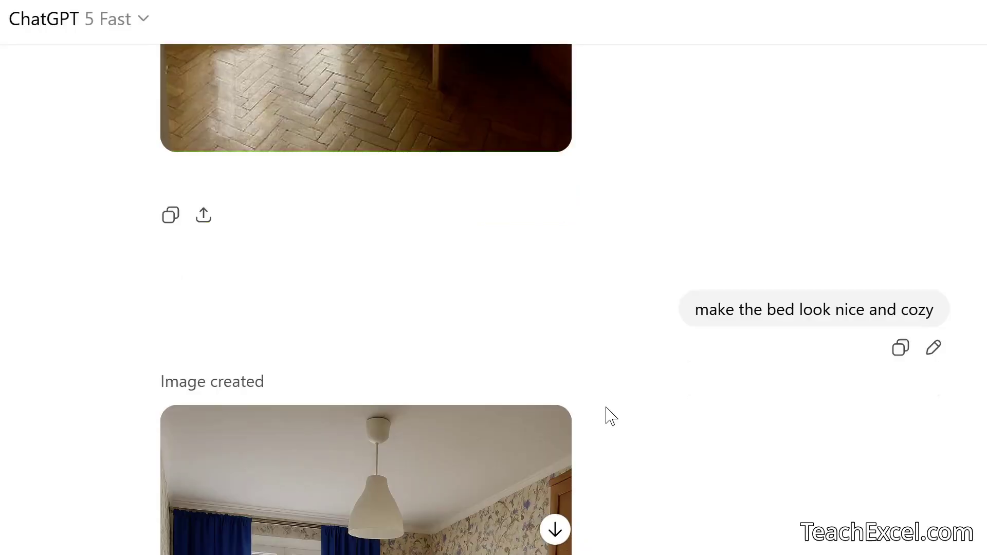
scroll(630, 441, down, 2)
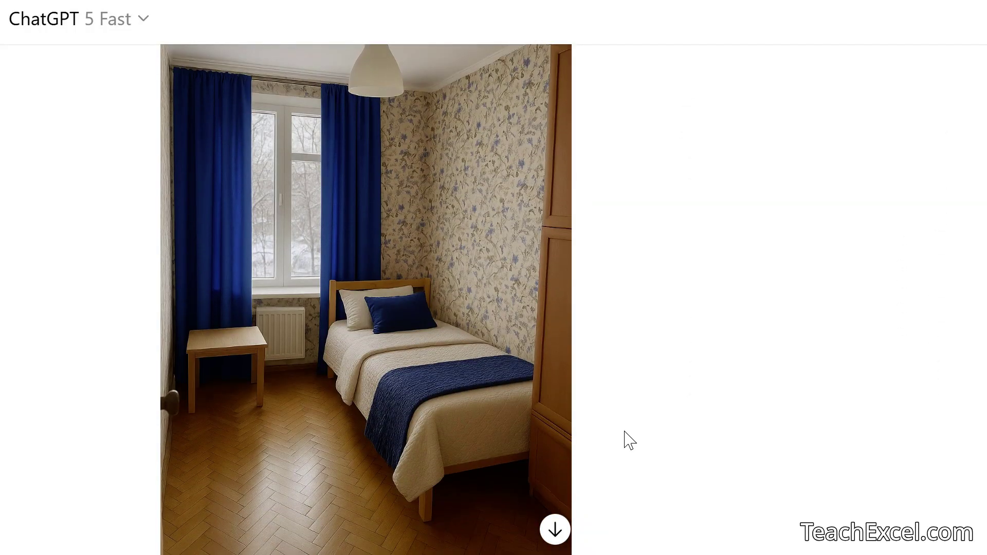
mouse_move(376, 427)
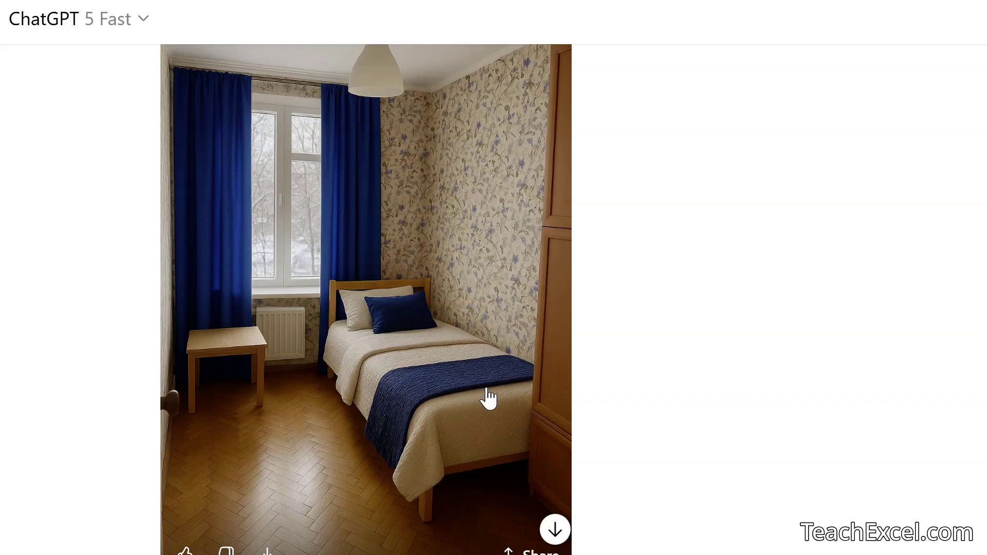
scroll(285, 418, down, 9)
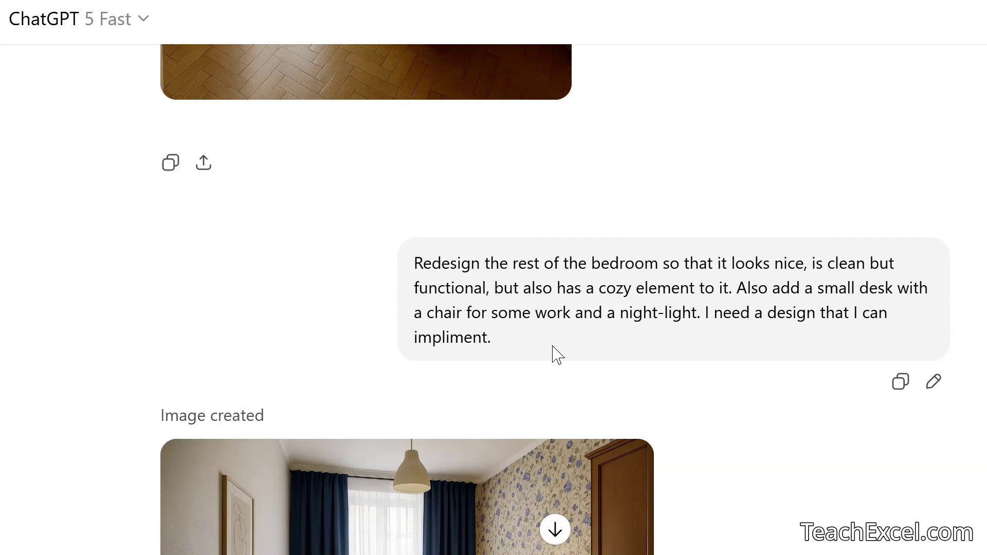
scroll(688, 406, down, 5)
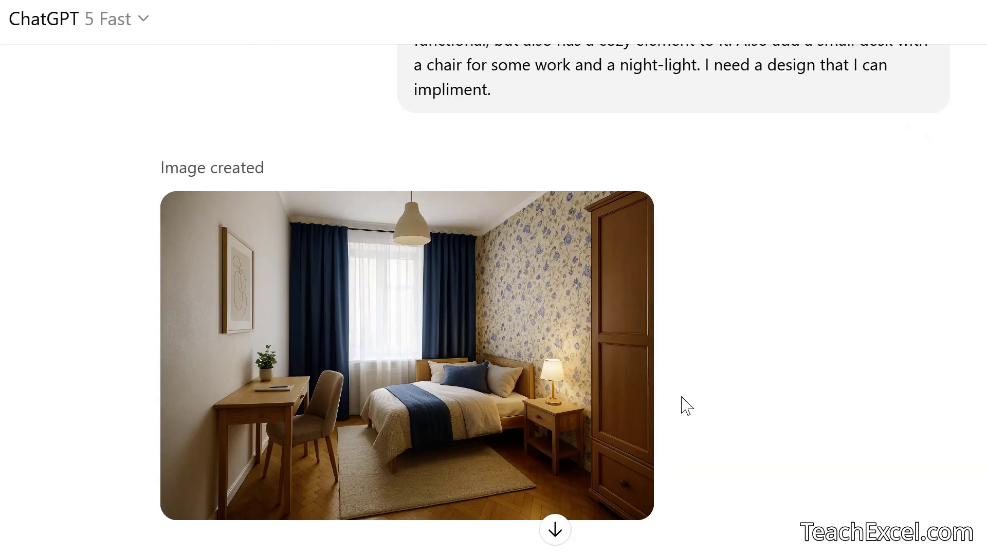
scroll(687, 407, down, 2)
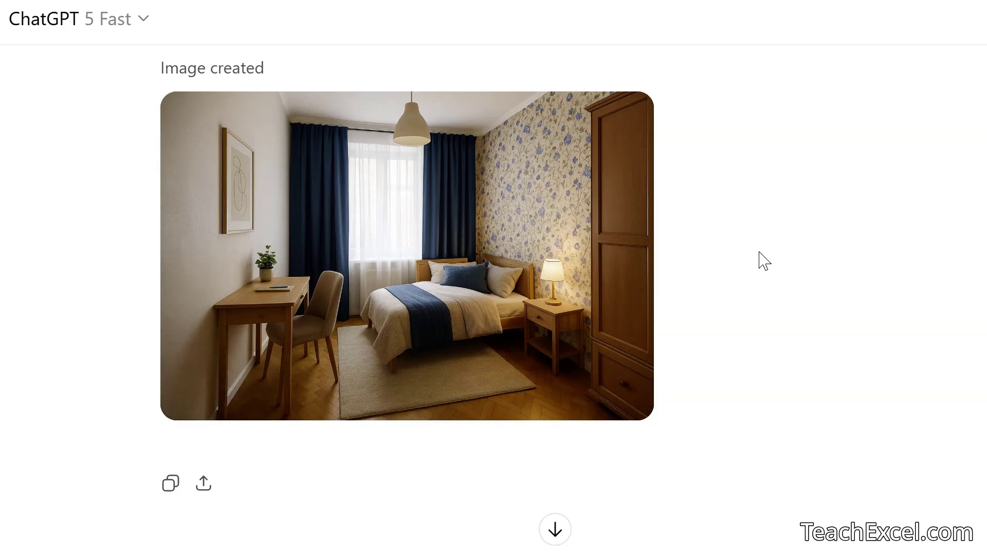
scroll(764, 262, down, 7)
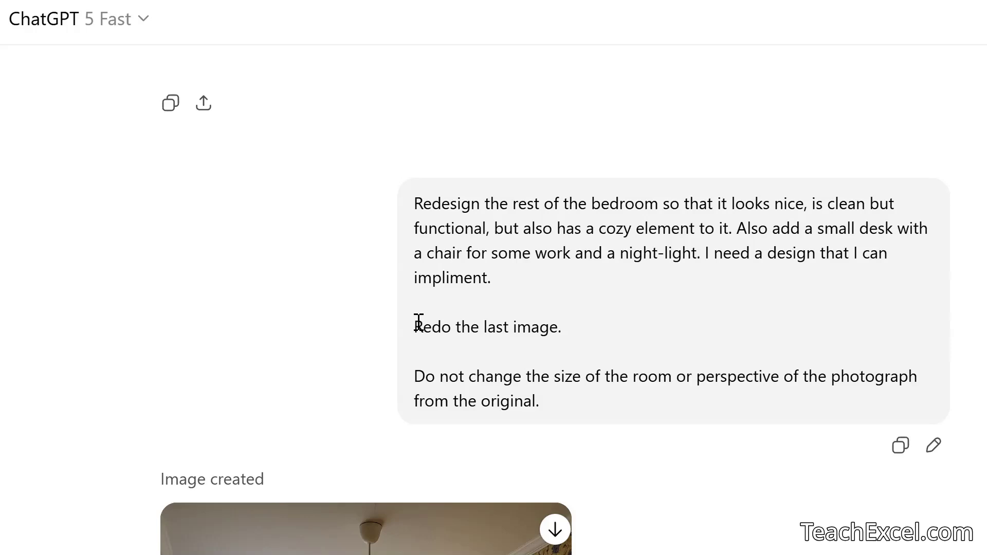
Step: Scroll through the redone bedroom image, then bring up the lion, giraffe, elephant and hippo coloring chat
scroll(620, 324, down, 2)
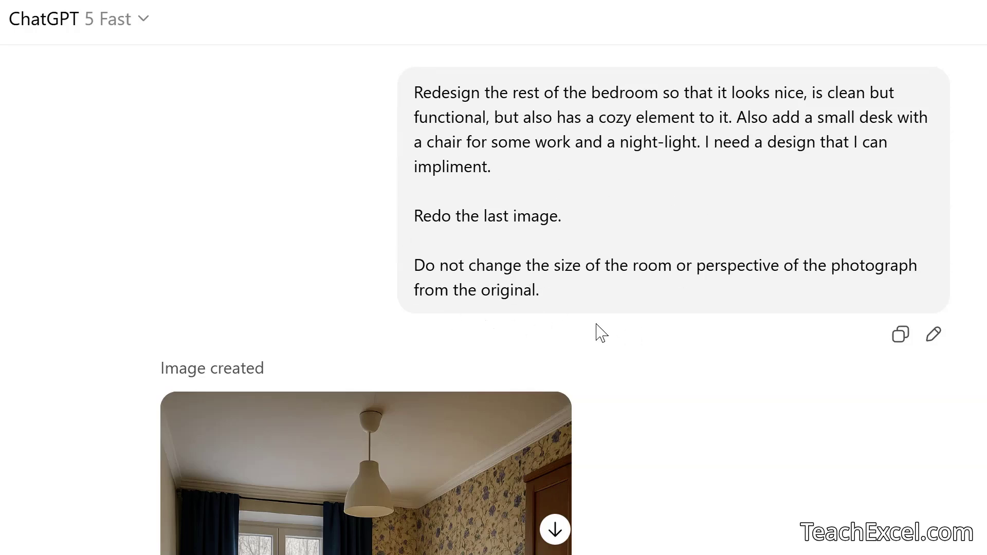
scroll(597, 325, down, 3)
scroll(597, 332, down, 5)
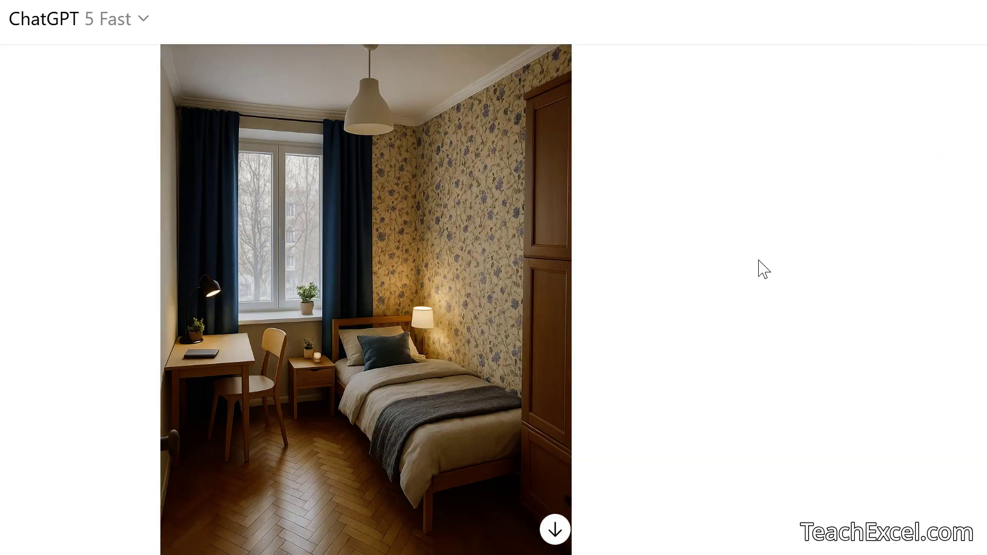
scroll(759, 269, down, 1)
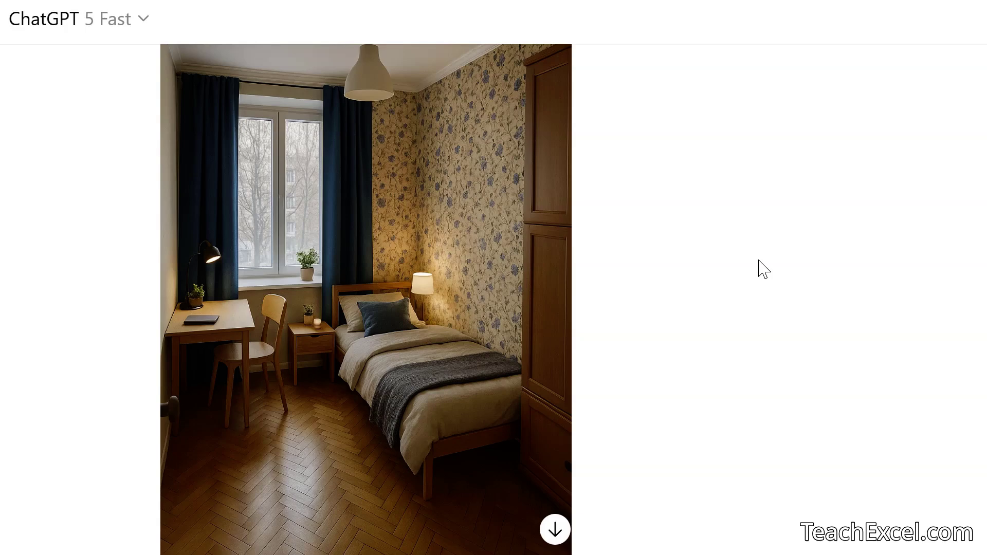
scroll(658, 255, down, 4)
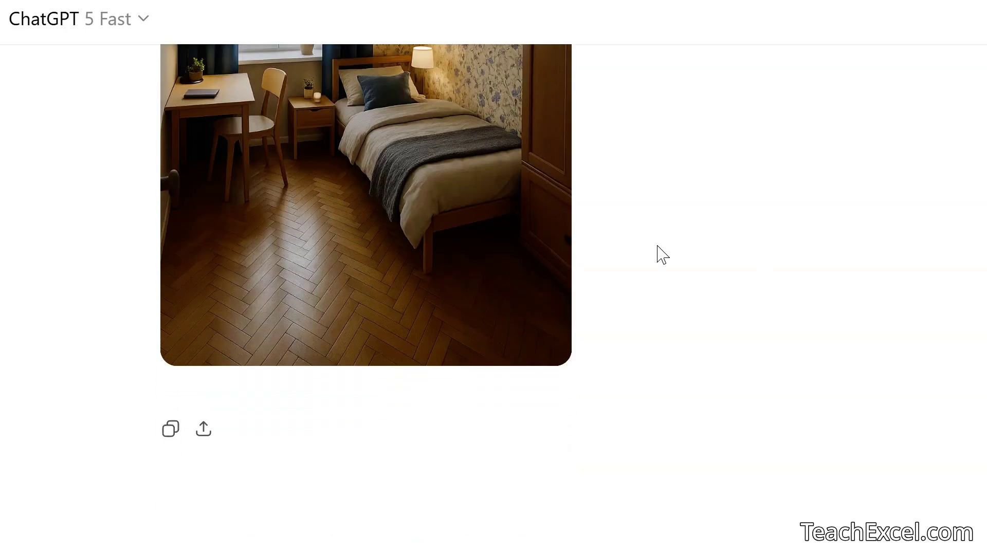
scroll(637, 247, up, 5)
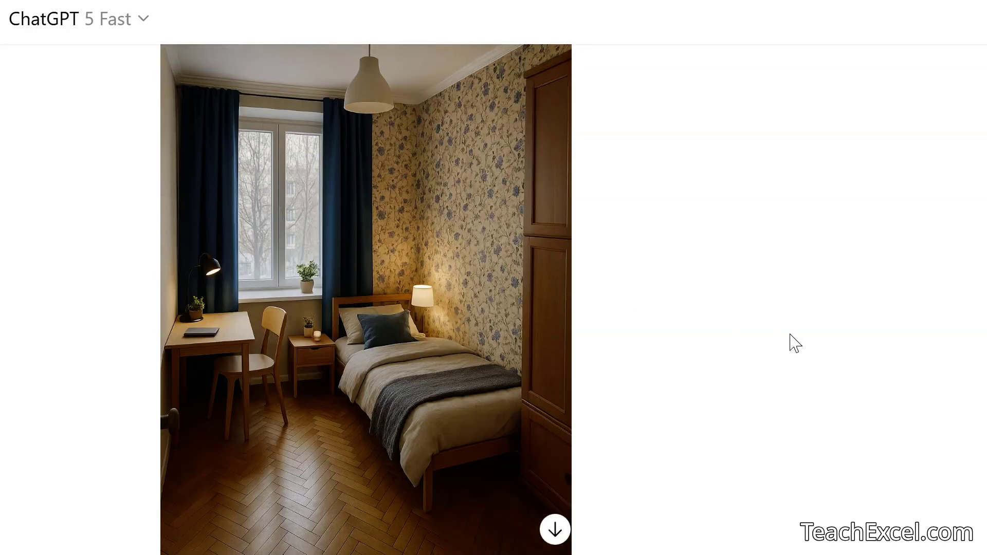
scroll(792, 247, up, 15)
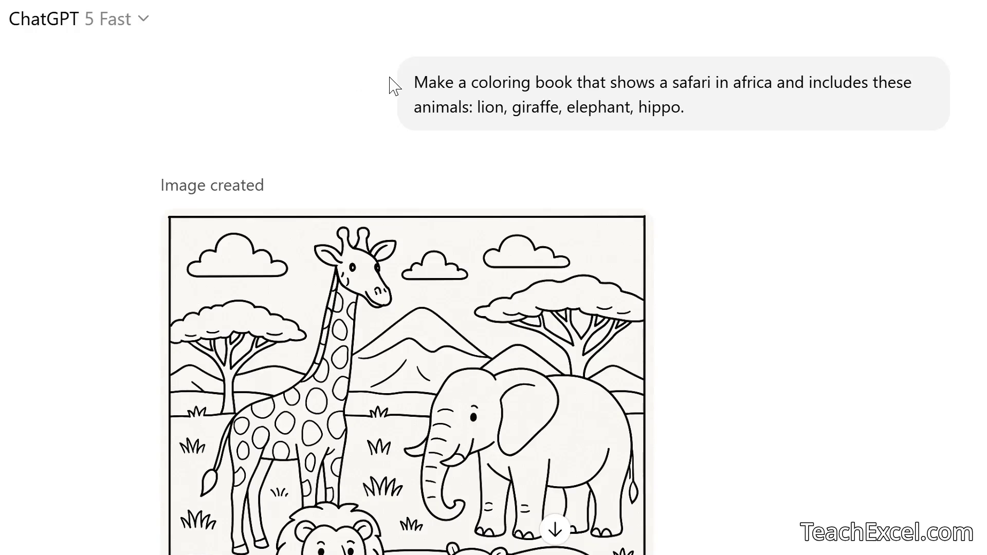
mouse_move(390, 84)
scroll(82, 223, down, 4)
scroll(82, 224, up, 1)
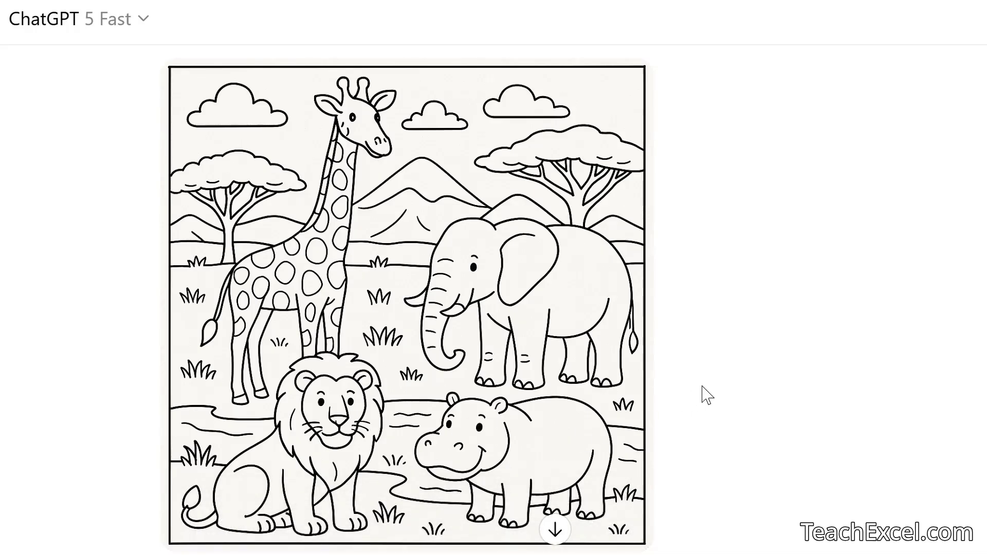
scroll(708, 394, down, 3)
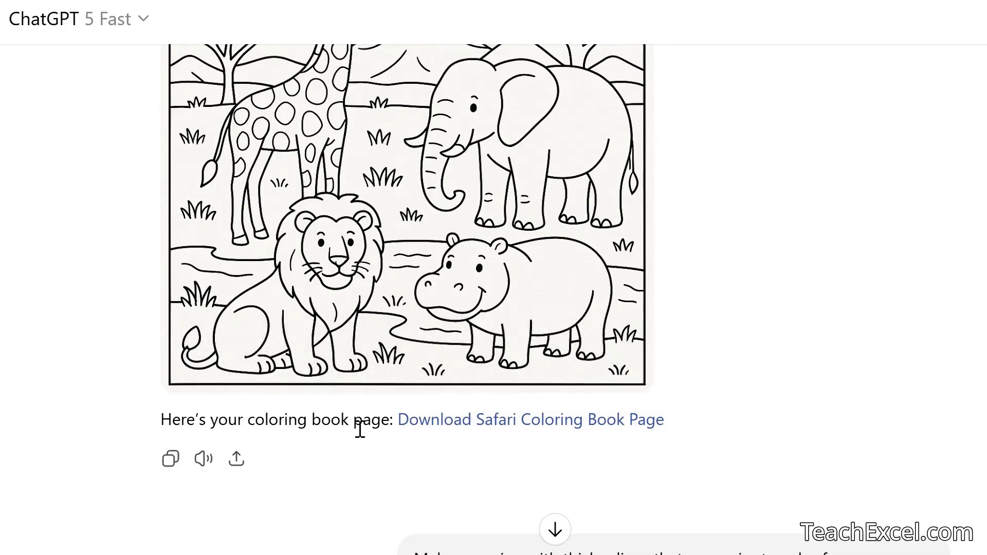
scroll(360, 429, down, 5)
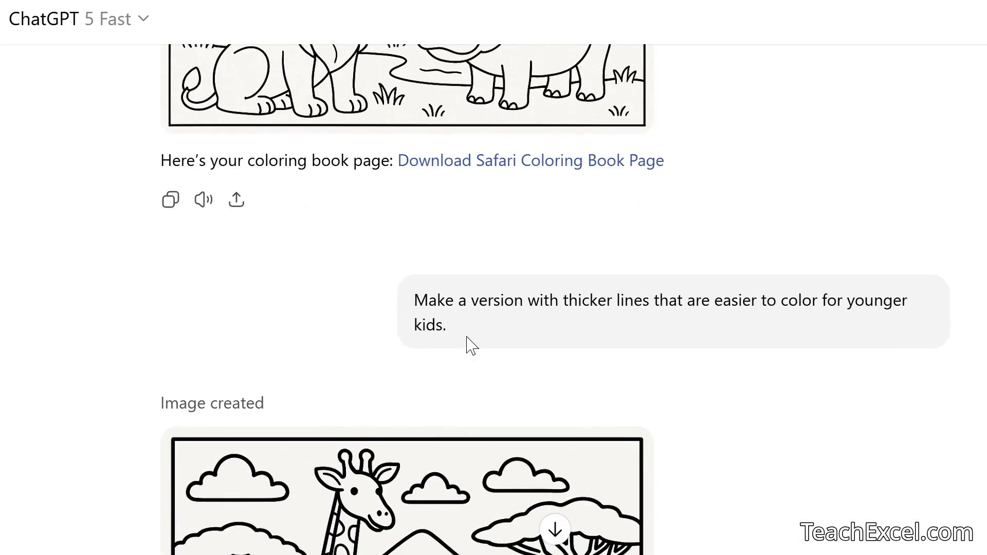
mouse_move(465, 341)
scroll(82, 372, down, 3)
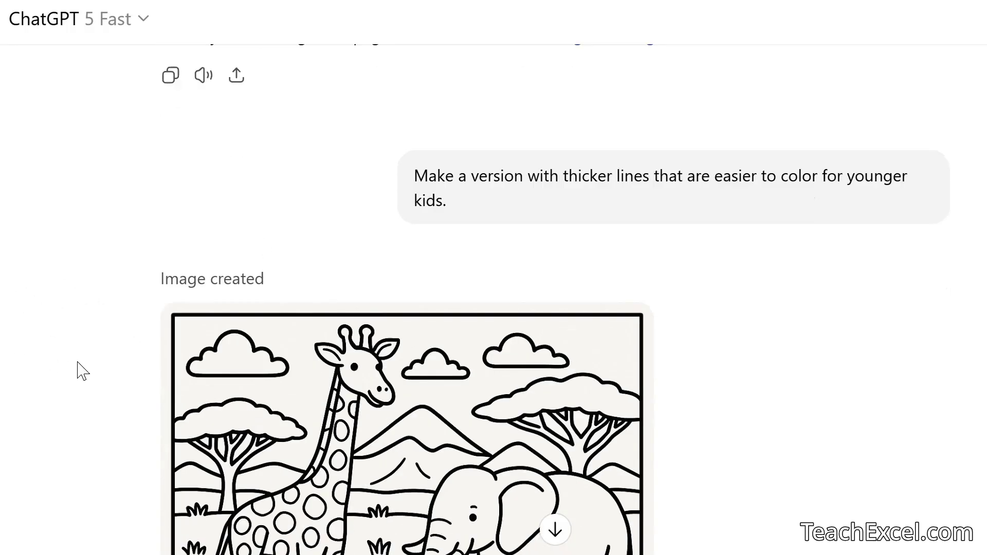
scroll(83, 371, down, 6)
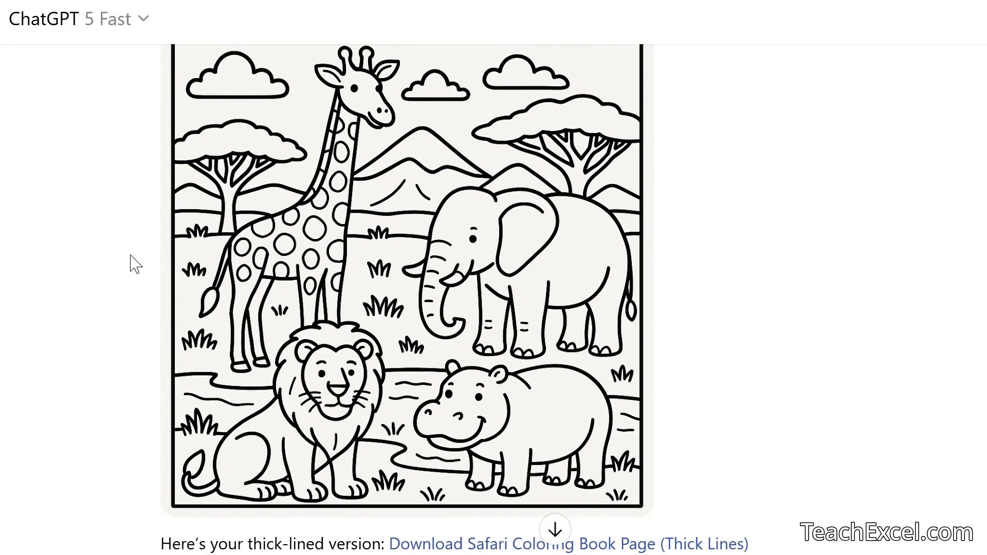
scroll(135, 265, up, 1)
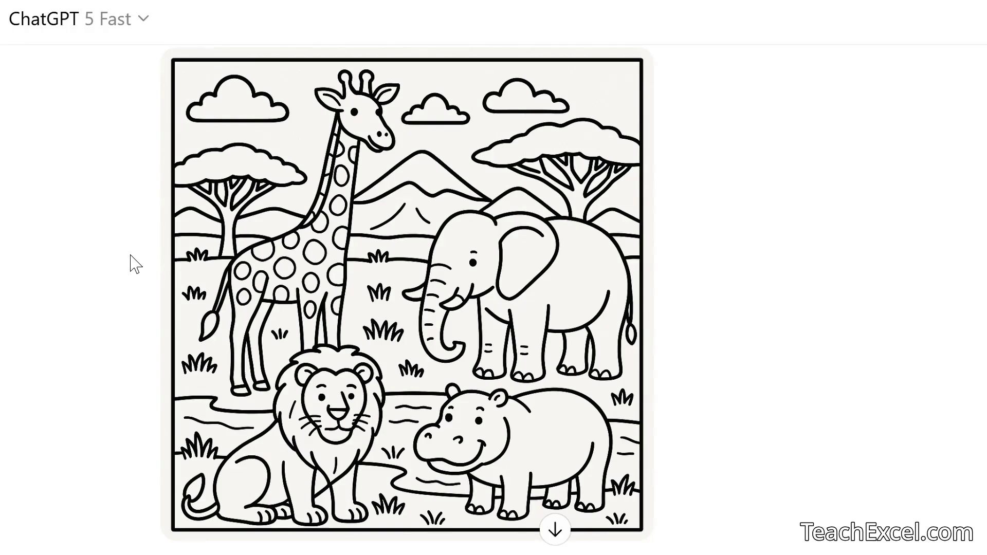
scroll(133, 264, down, 3)
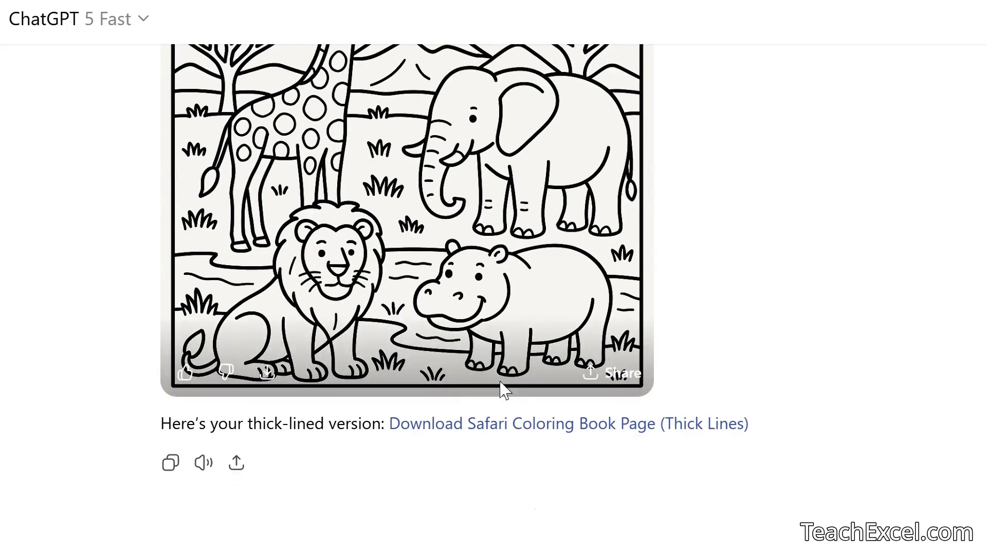